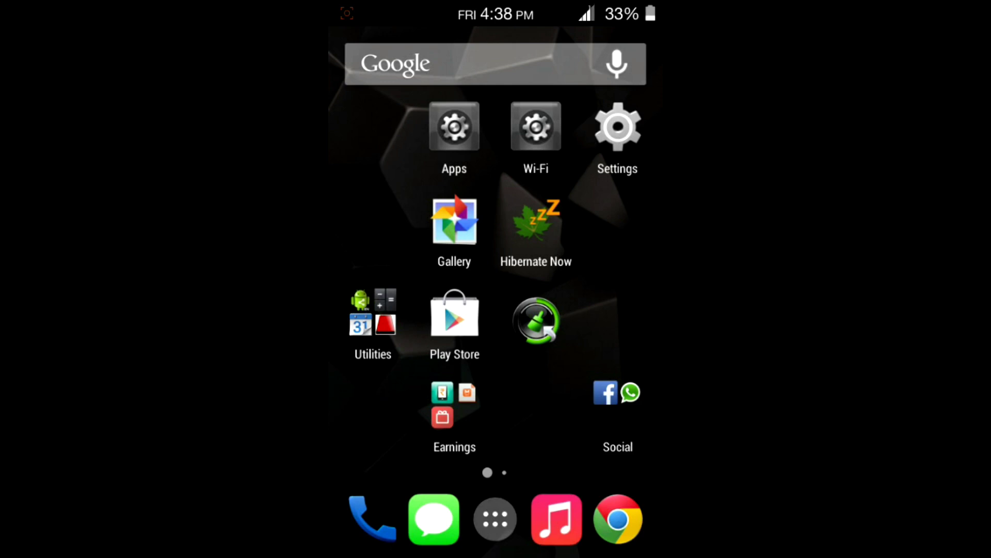
Launch Root Explorer from the launcher's all-apps grid.
click(495, 519)
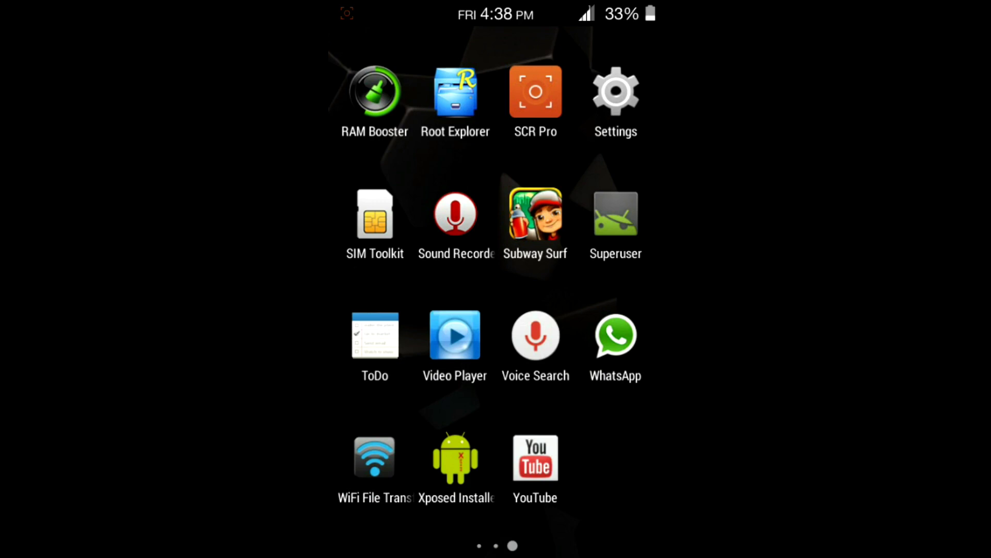
mouse_move(413, 279)
mouse_down()
mouse_move(594, 278)
mouse_move(413, 279)
mouse_up()
click(455, 92)
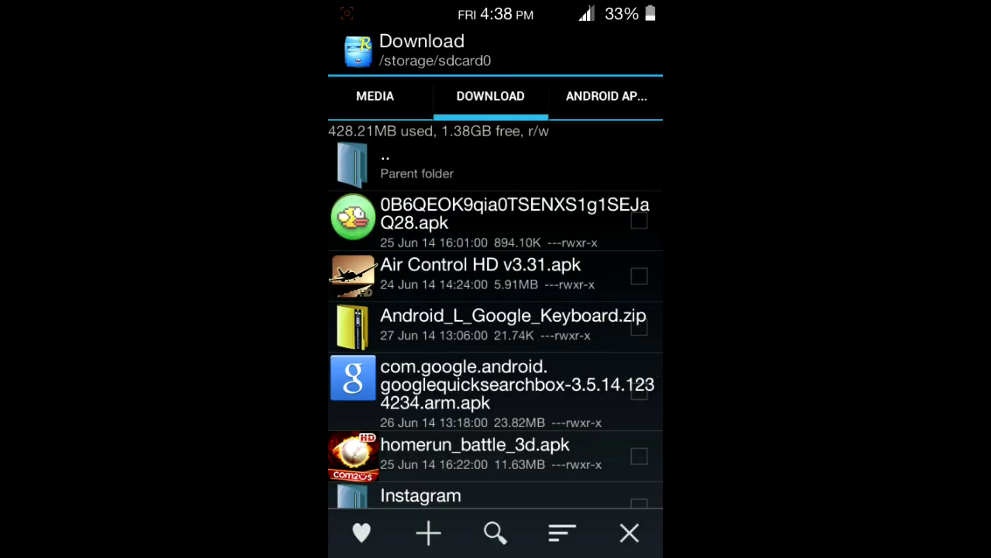
Navigate up to root, into /system/media, and check shutanimation.zip.
click(375, 96)
click(418, 170)
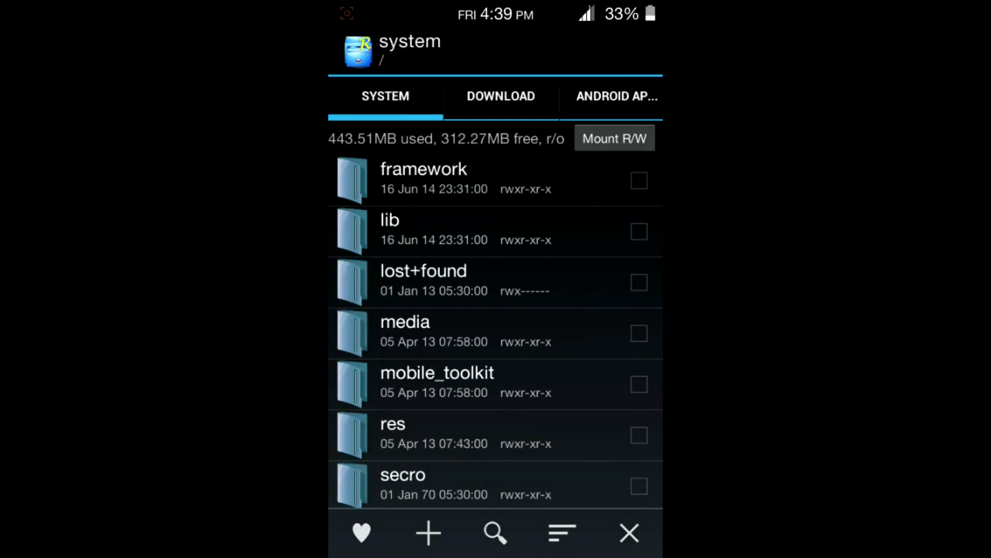
drag(539, 462, 582, 202)
drag(553, 302, 553, 465)
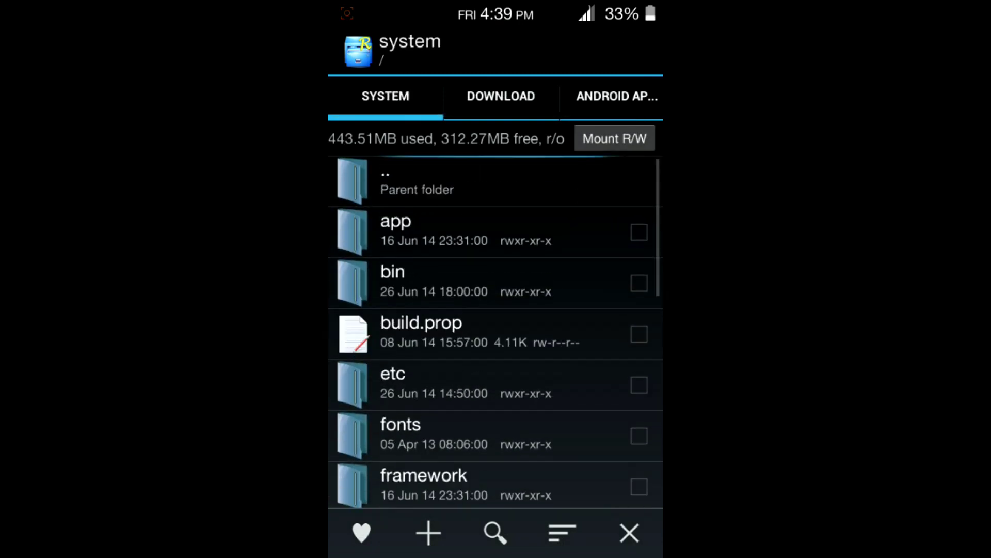
click(417, 181)
drag(613, 315, 613, 160)
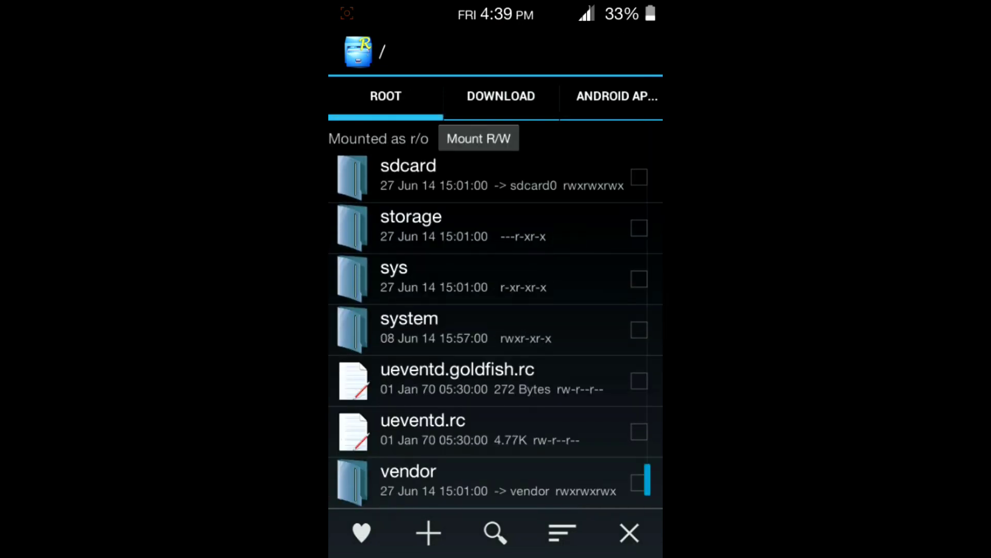
click(490, 329)
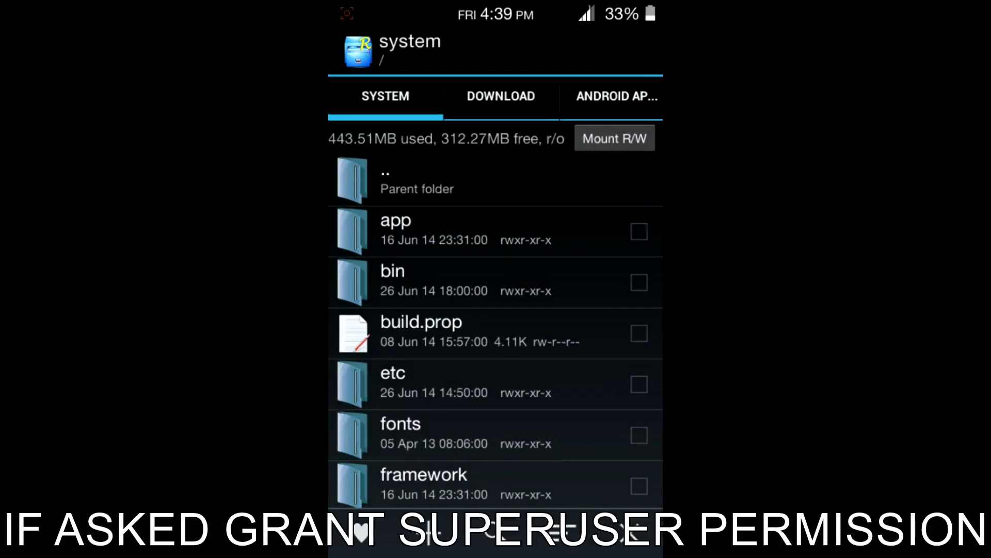
drag(562, 413, 562, 248)
drag(561, 362, 562, 286)
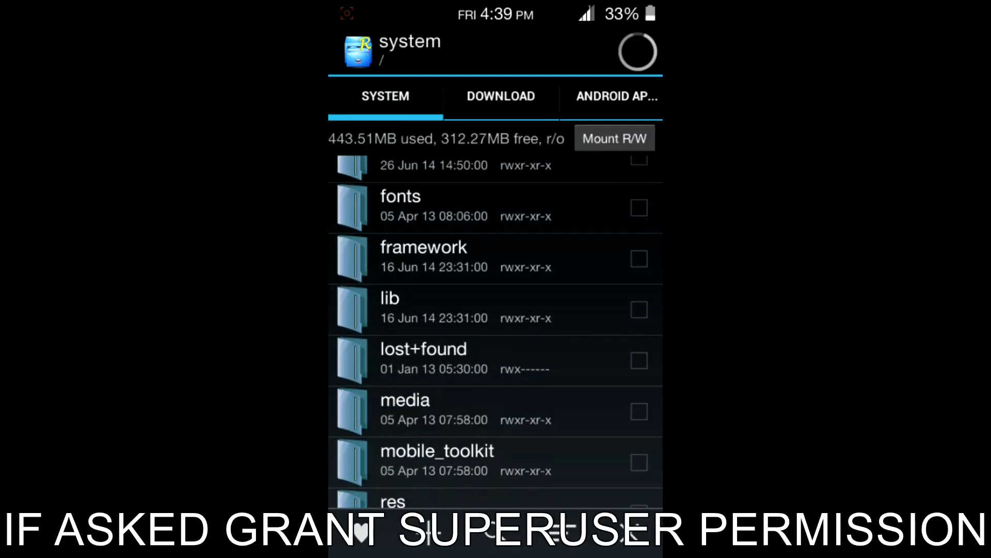
click(405, 411)
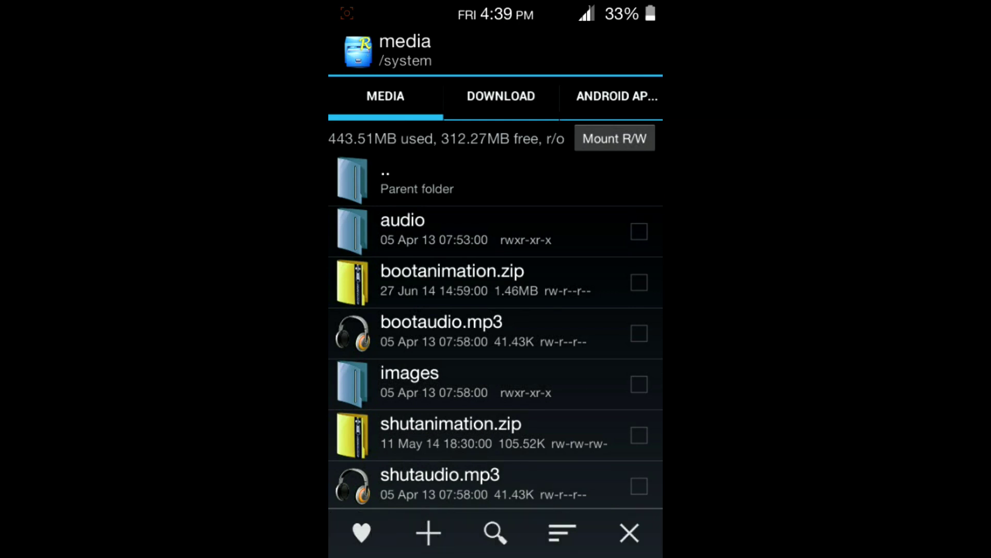
click(639, 435)
Back up bootanimation.zip and shutanimation.zip from /system/media into sdcard0/Android.
click(639, 282)
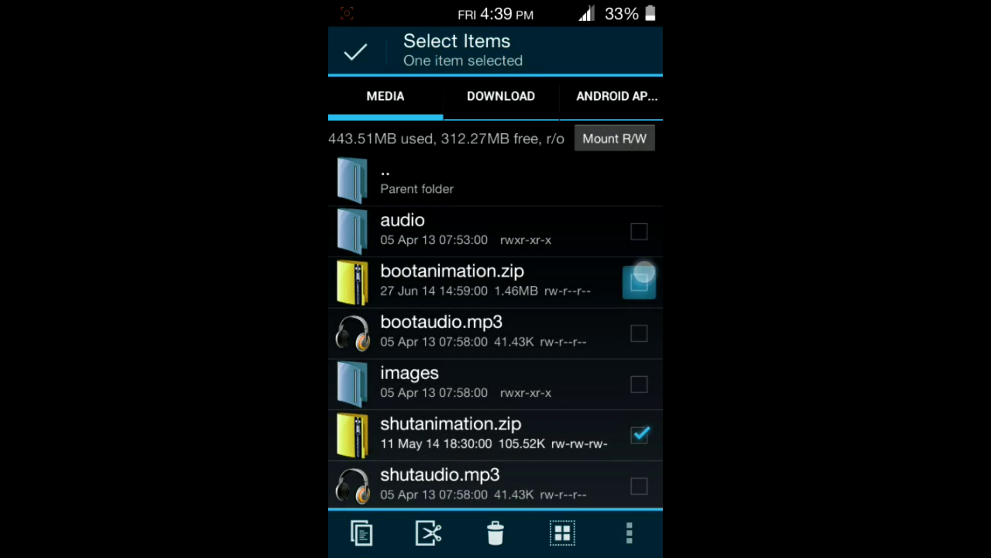
click(362, 532)
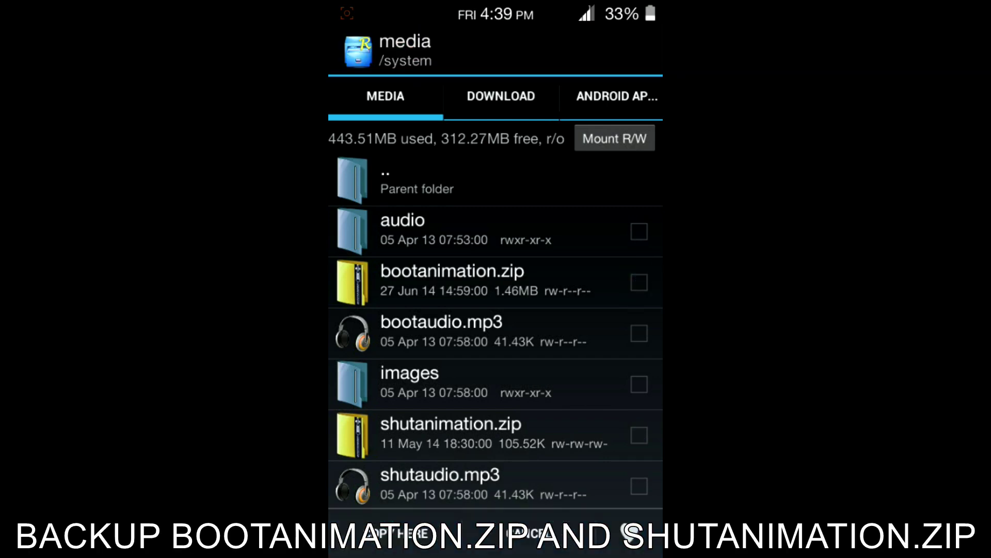
click(501, 96)
click(528, 165)
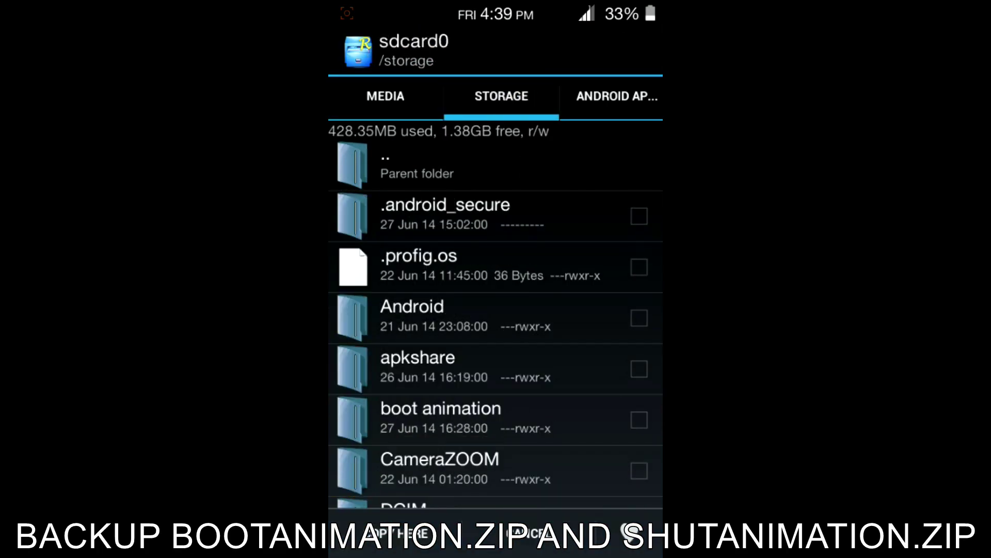
drag(557, 416, 575, 232)
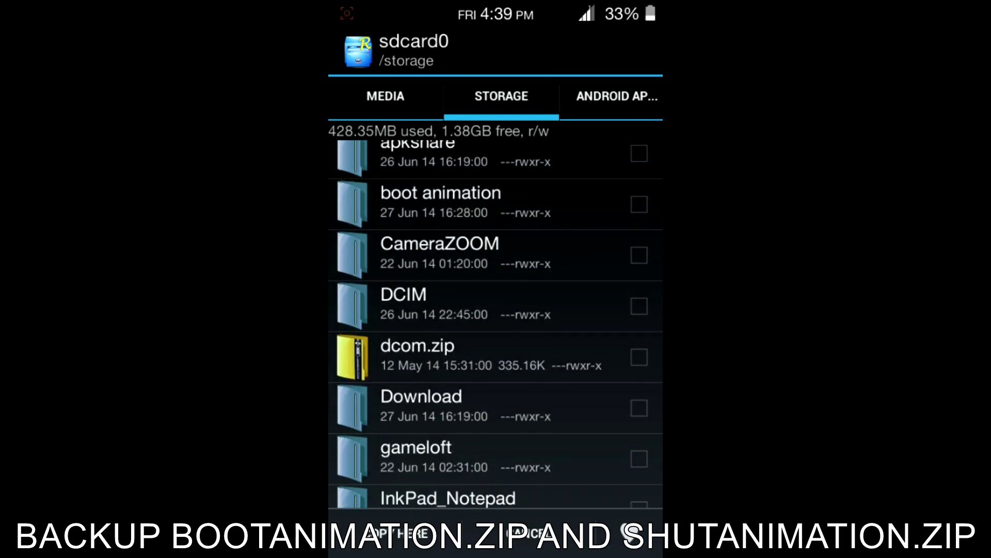
drag(495, 217, 496, 432)
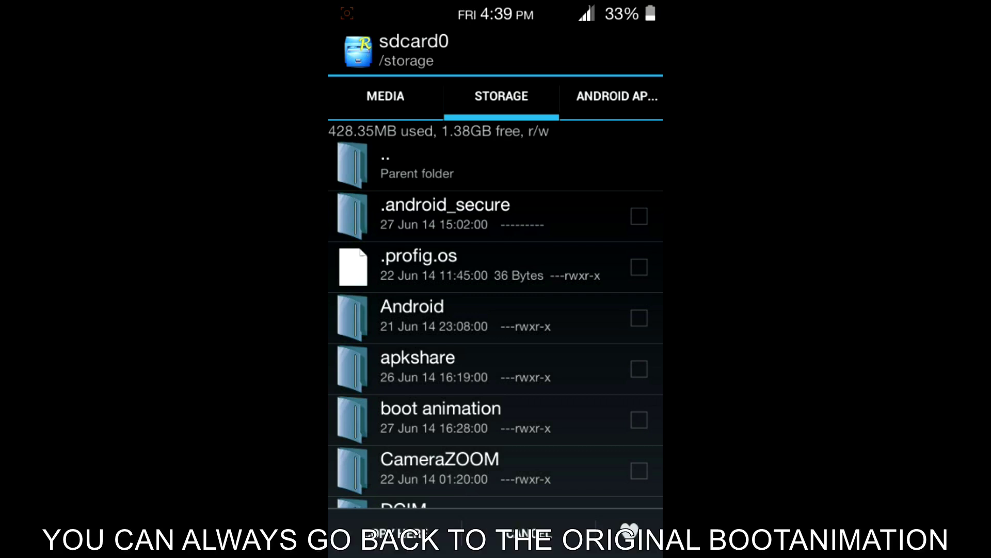
click(480, 318)
click(401, 533)
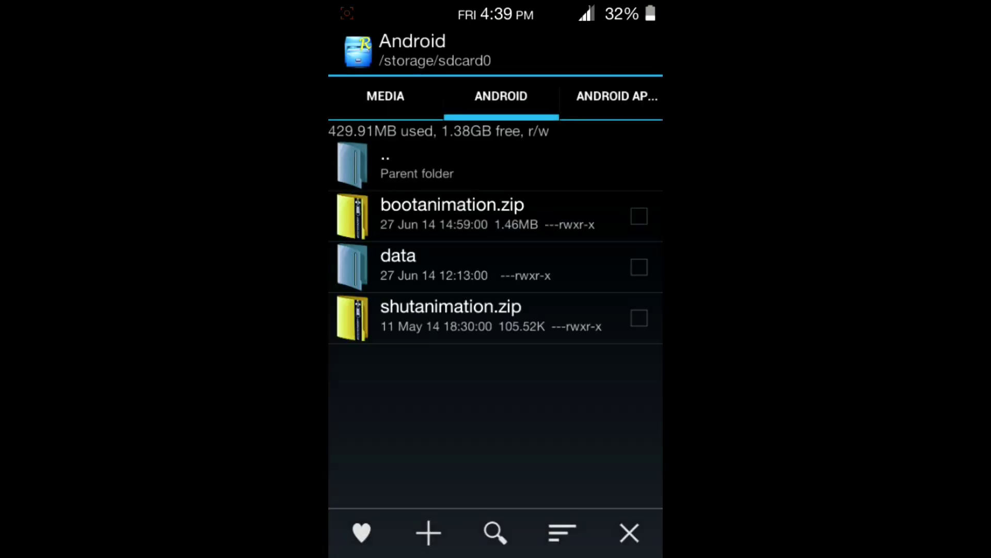
click(623, 104)
Copy the custom bootanimation.zip from sdcard0/boot animation/android apple, then return to /system/media.
click(565, 171)
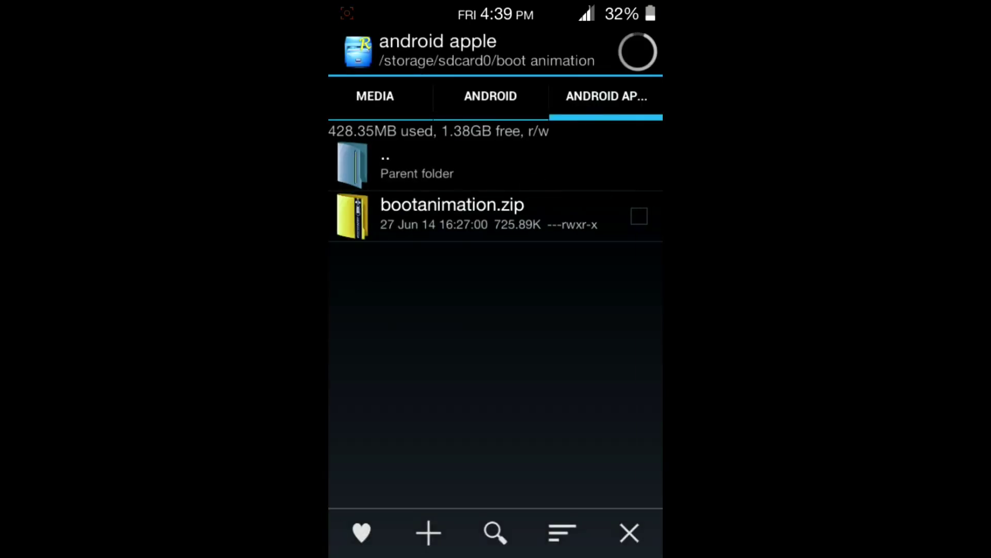
click(565, 170)
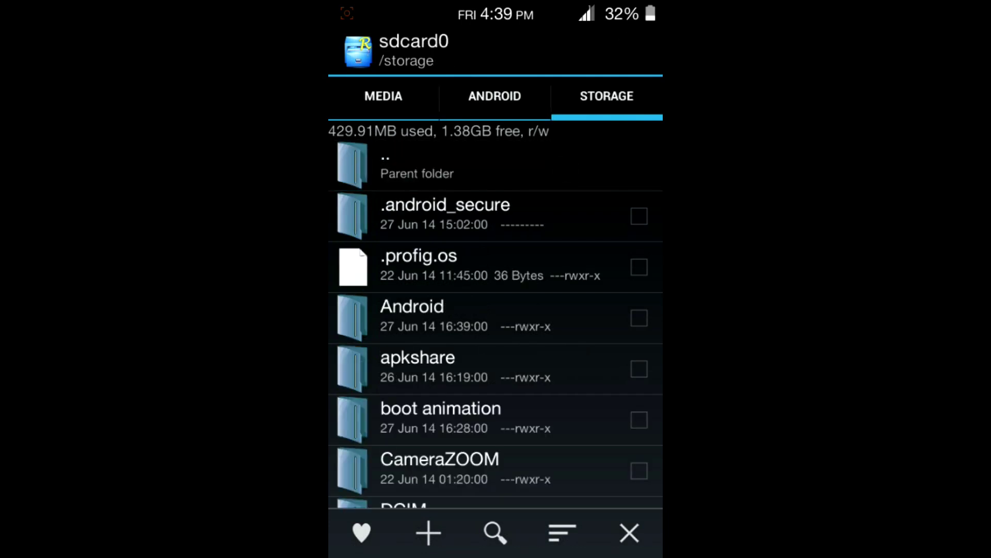
drag(556, 392, 574, 294)
click(569, 318)
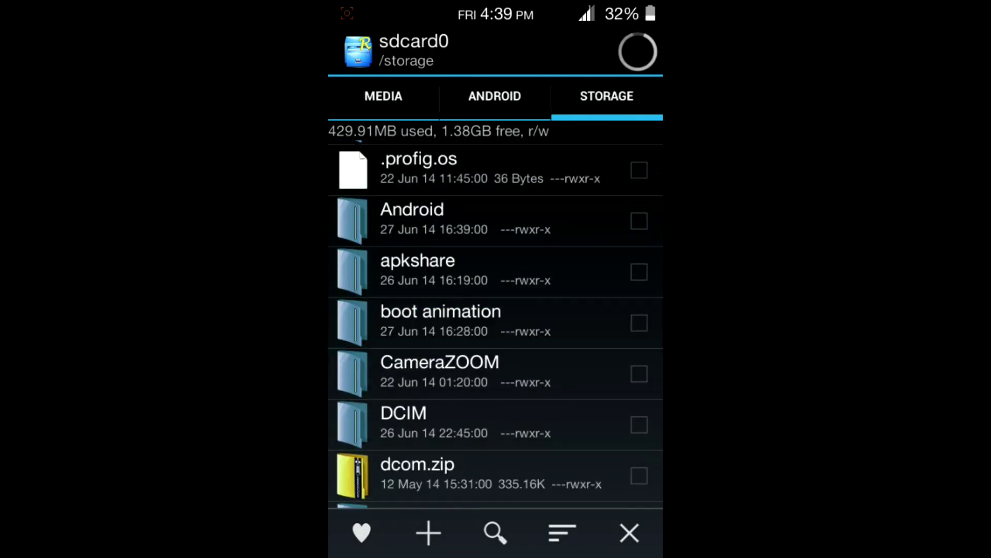
click(542, 214)
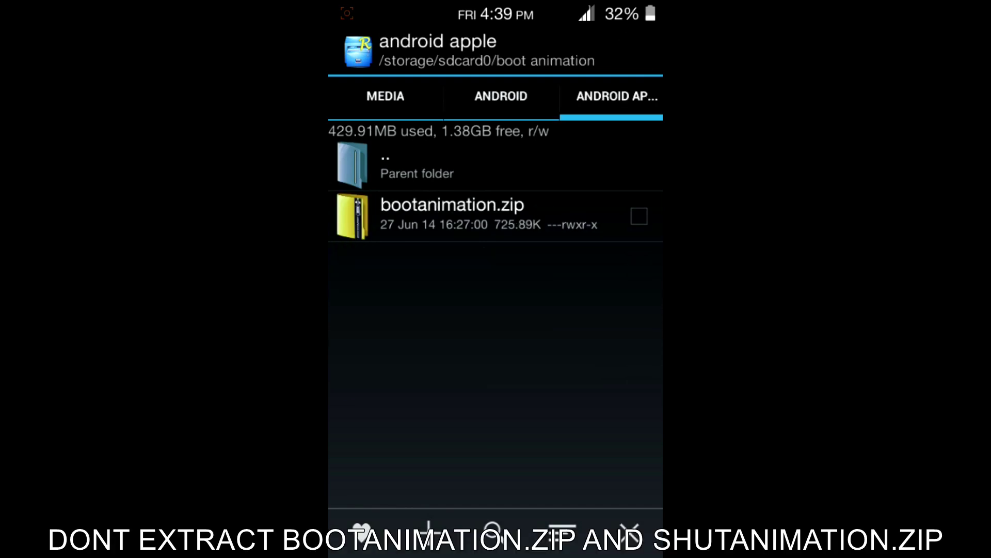
click(639, 216)
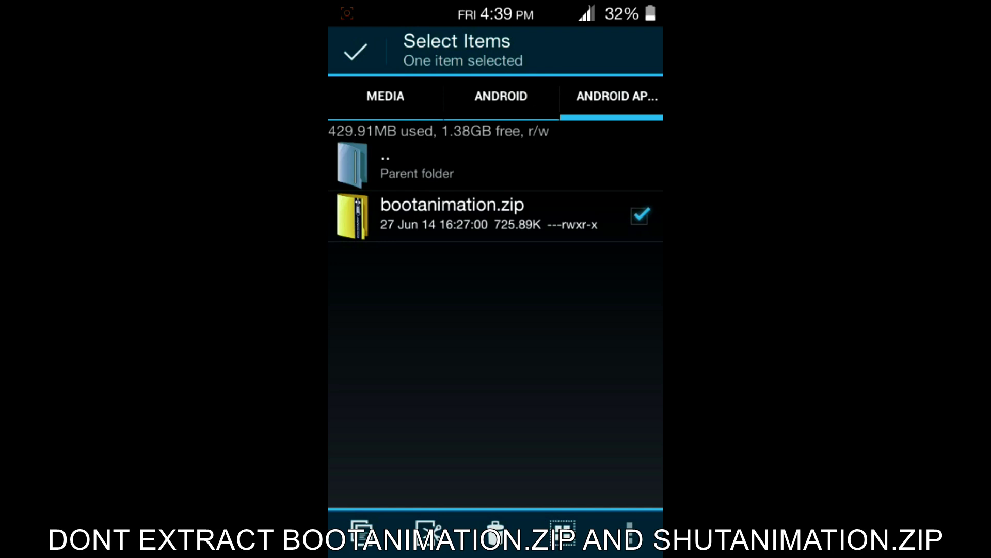
click(361, 532)
click(386, 96)
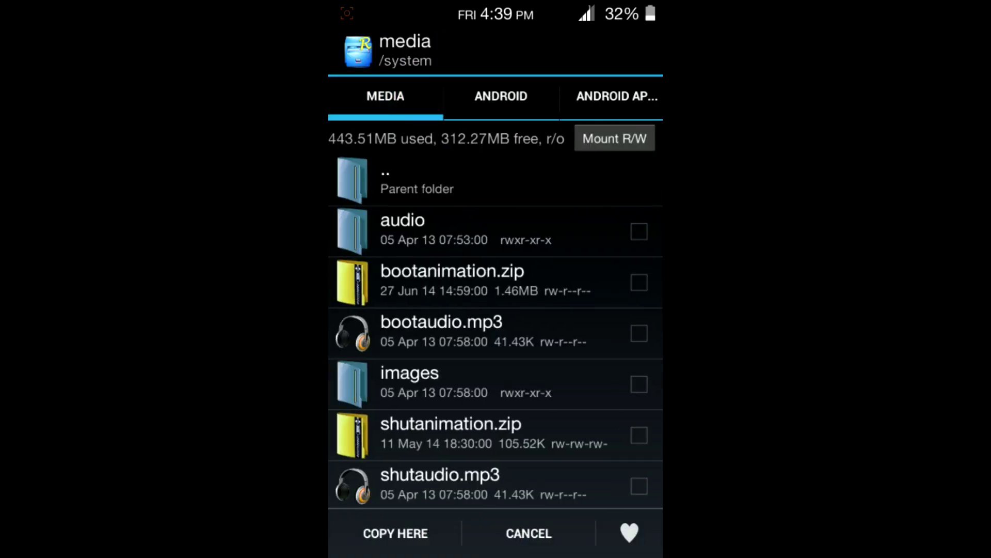
Paste the custom bootanimation.zip into /system/media, remounting read-write and overwriting the original.
click(396, 533)
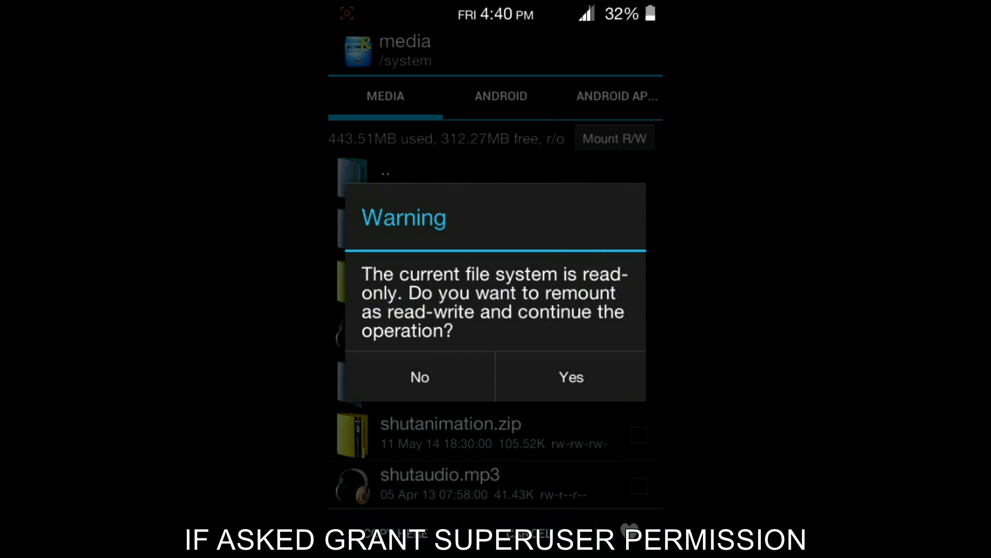
click(571, 376)
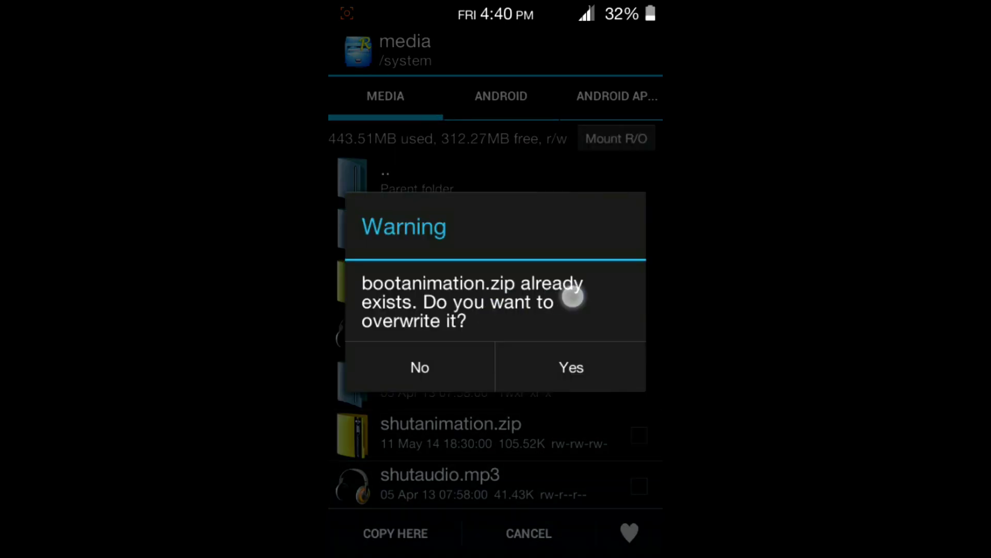
click(575, 366)
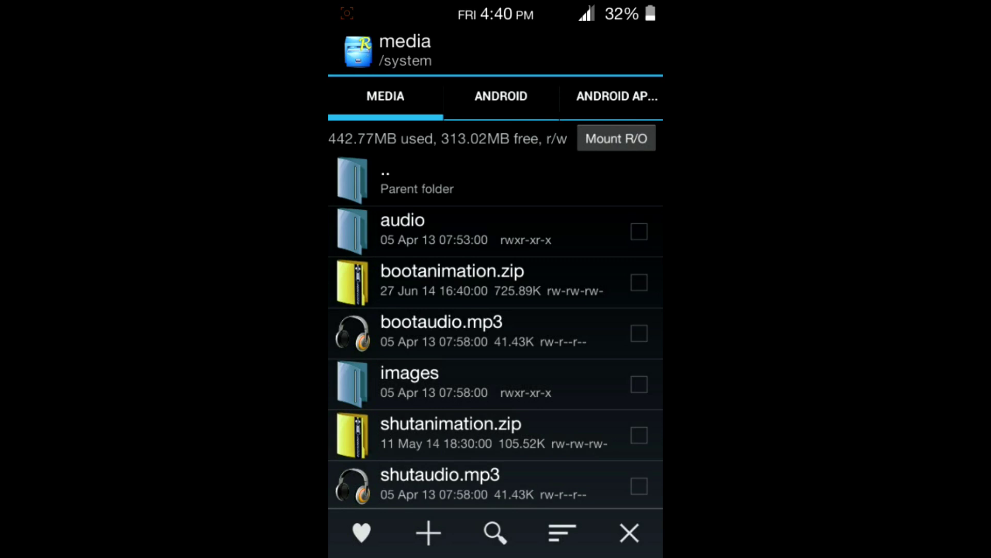
Set bootanimation.zip permissions to rw-r--r-- by removing Group and Others write.
click(498, 283)
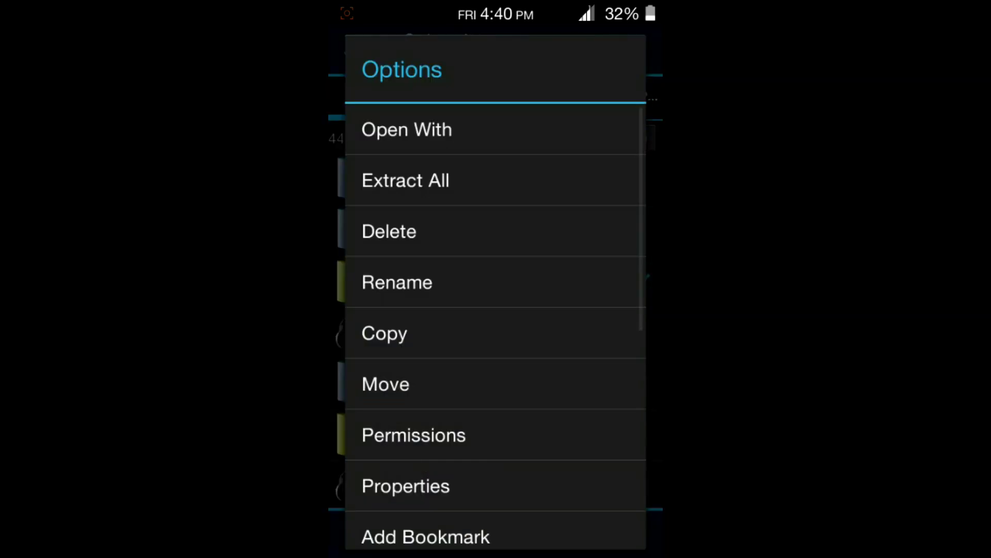
click(491, 439)
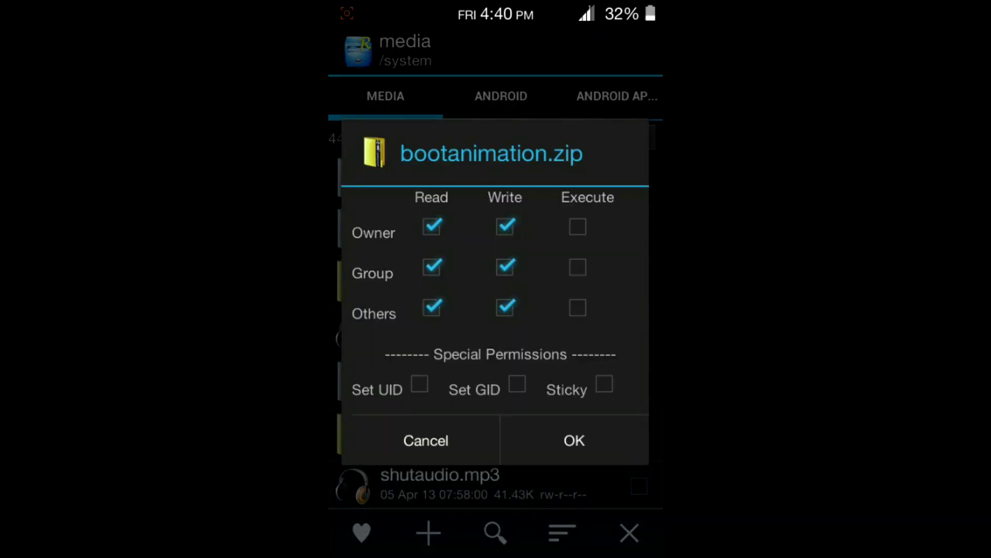
click(505, 307)
click(505, 267)
click(575, 440)
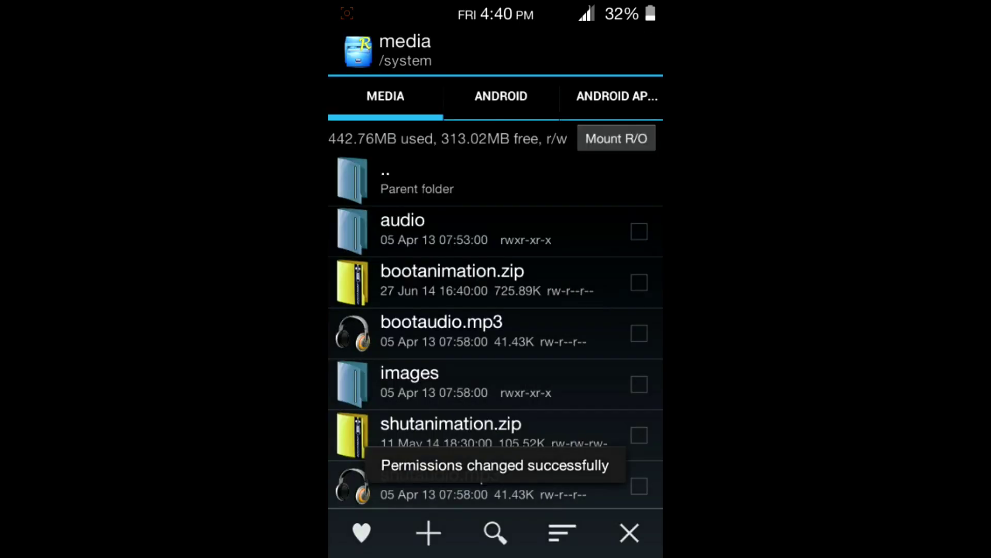
scroll(496, 331, down, 1)
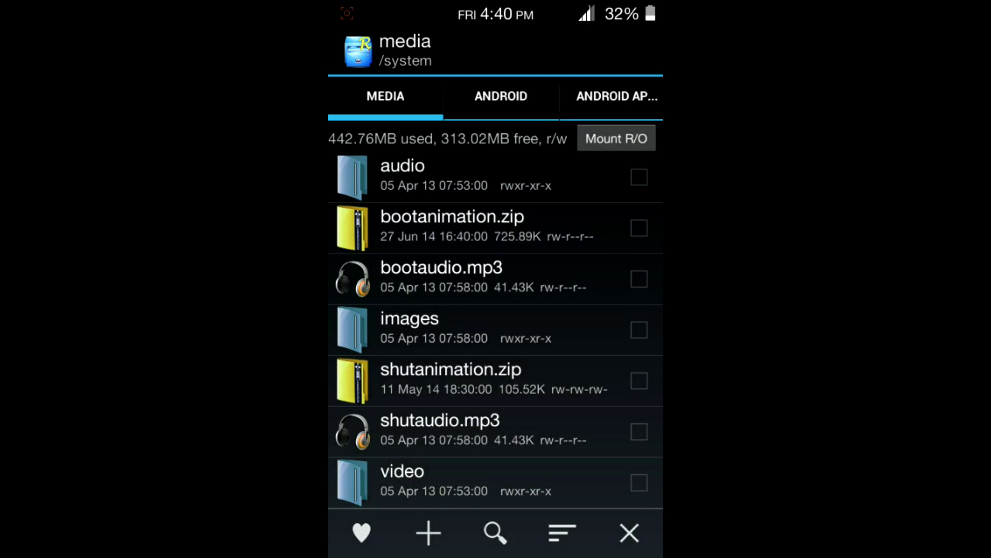
Copy shutanimation.zip from the sdcard0 Download folder.
click(617, 96)
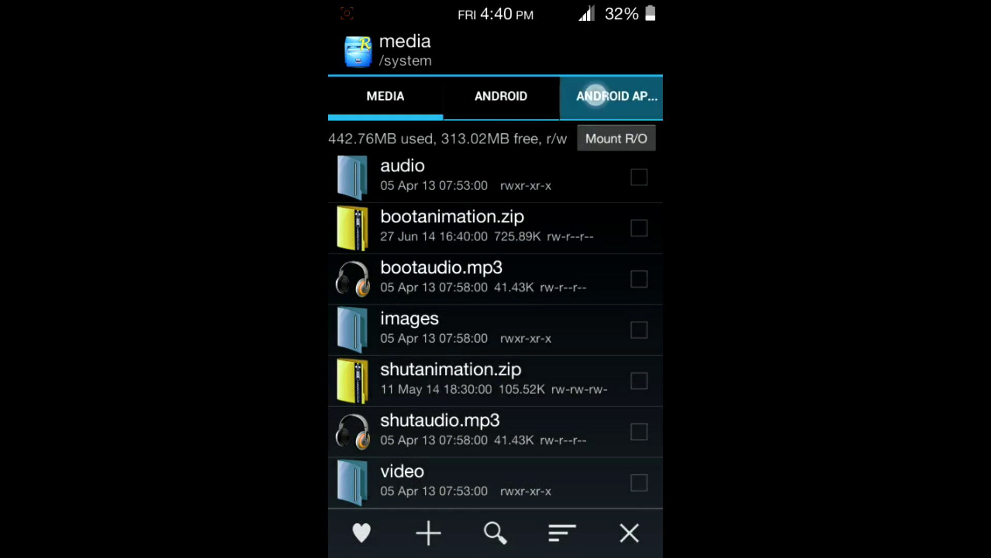
click(530, 160)
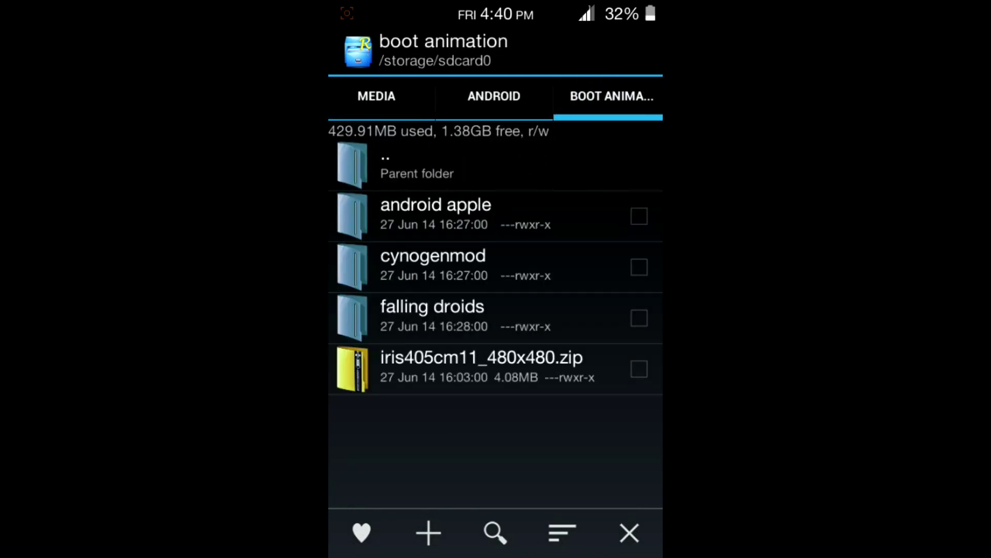
click(413, 166)
drag(580, 262, 586, 251)
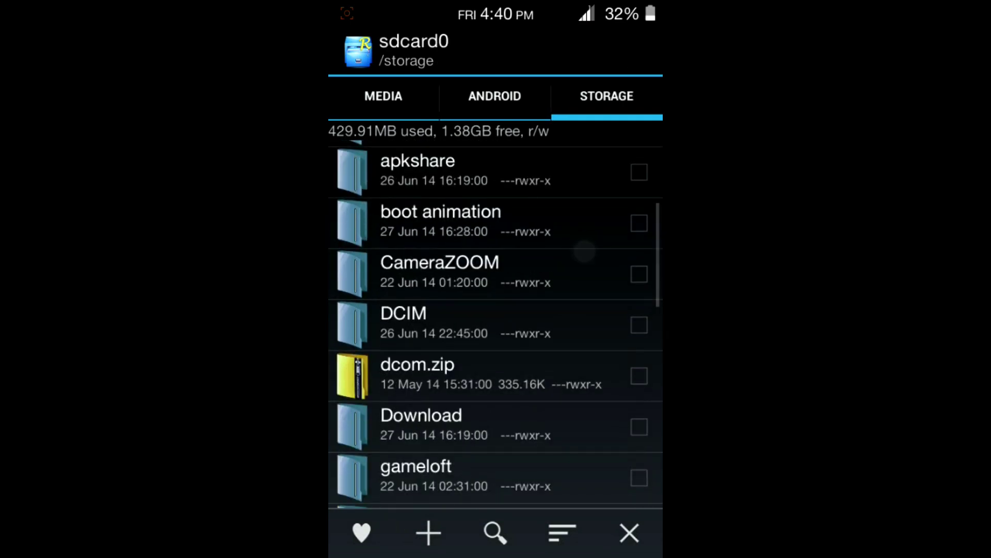
click(535, 424)
drag(571, 367, 572, 196)
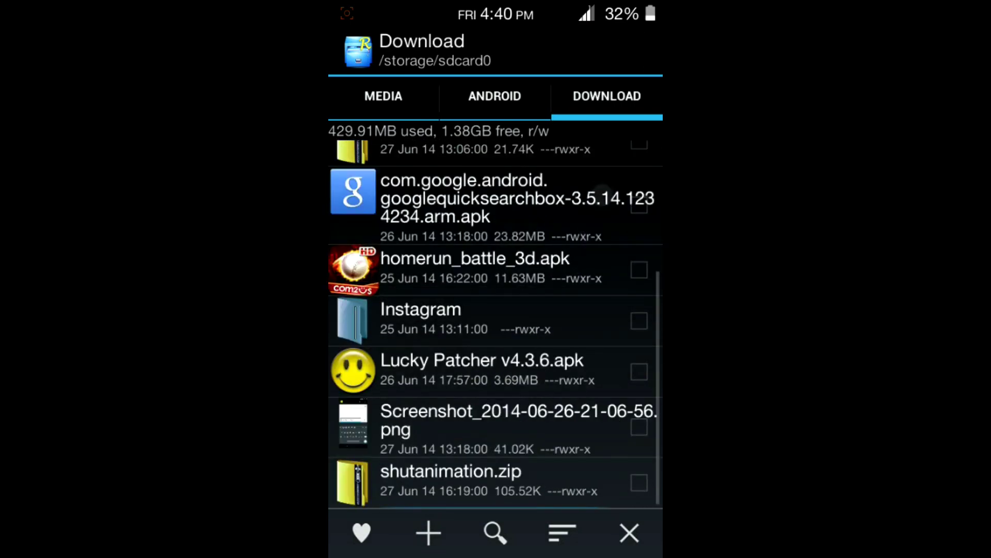
click(639, 482)
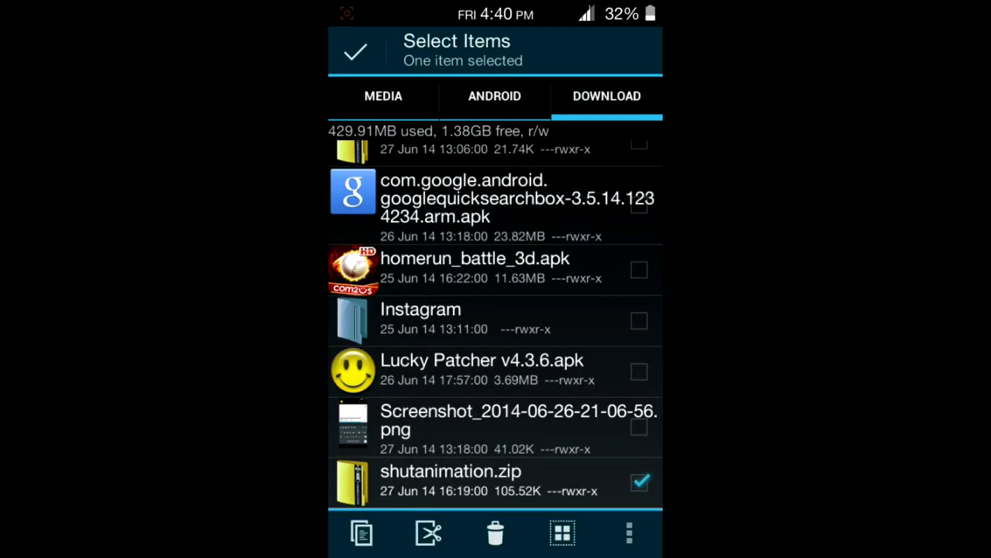
click(362, 532)
Paste shutanimation.zip into /system/media, overwriting the existing file.
click(383, 96)
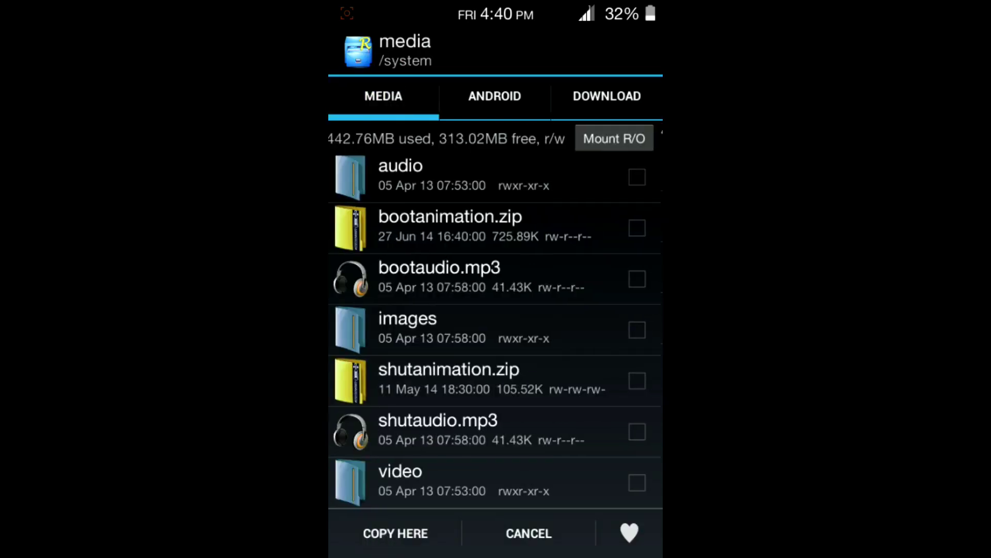
click(396, 534)
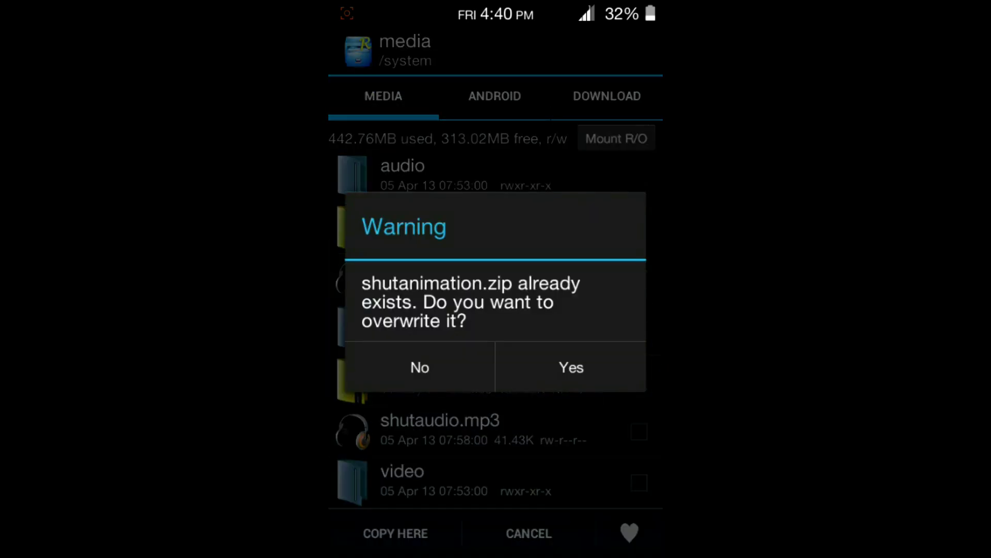
click(597, 368)
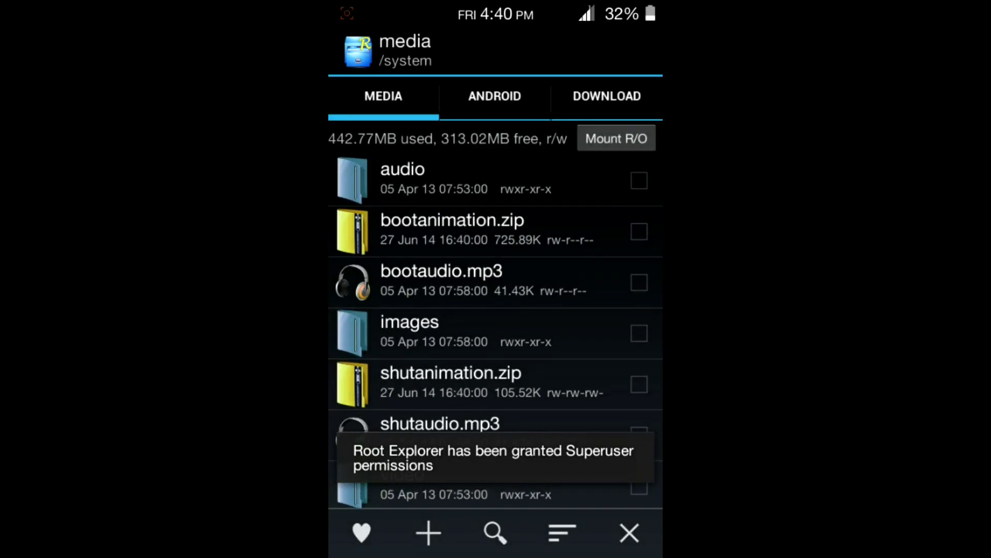
Set shutanimation.zip permissions to rw-r--r-- by removing write access.
click(381, 379)
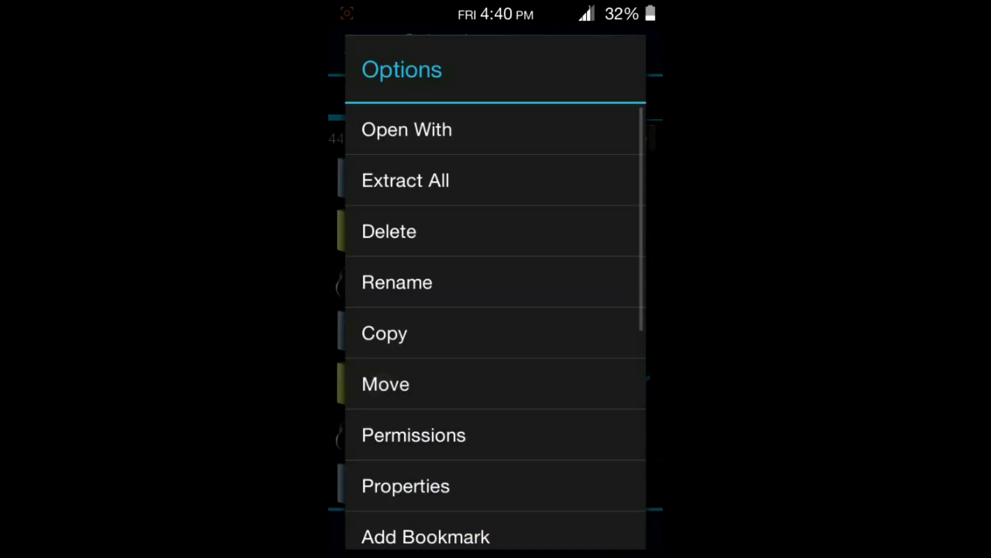
click(526, 440)
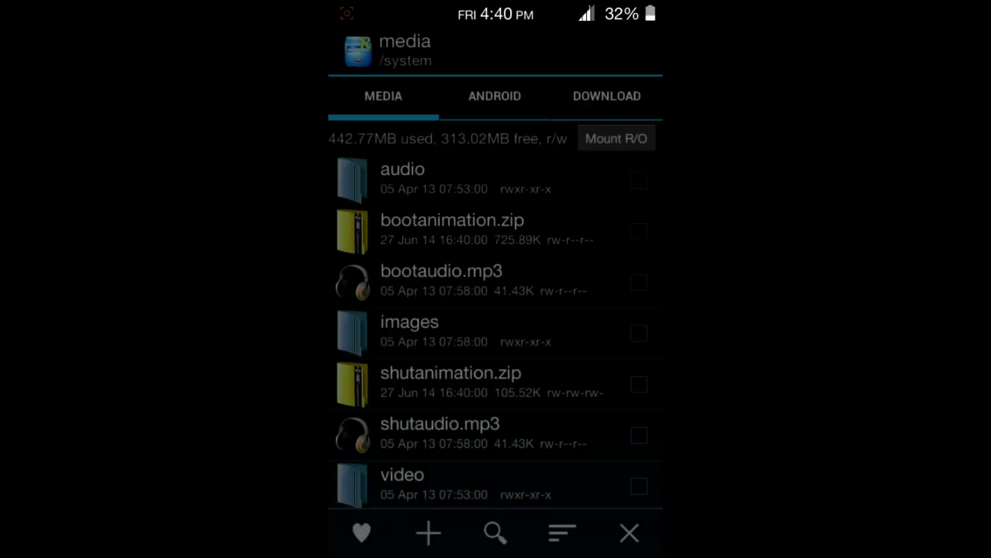
click(505, 308)
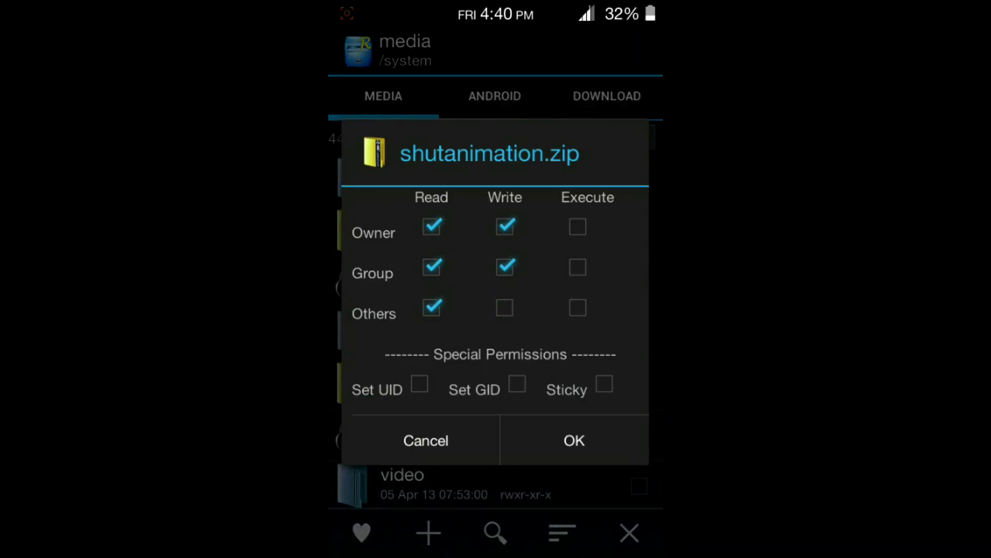
click(579, 454)
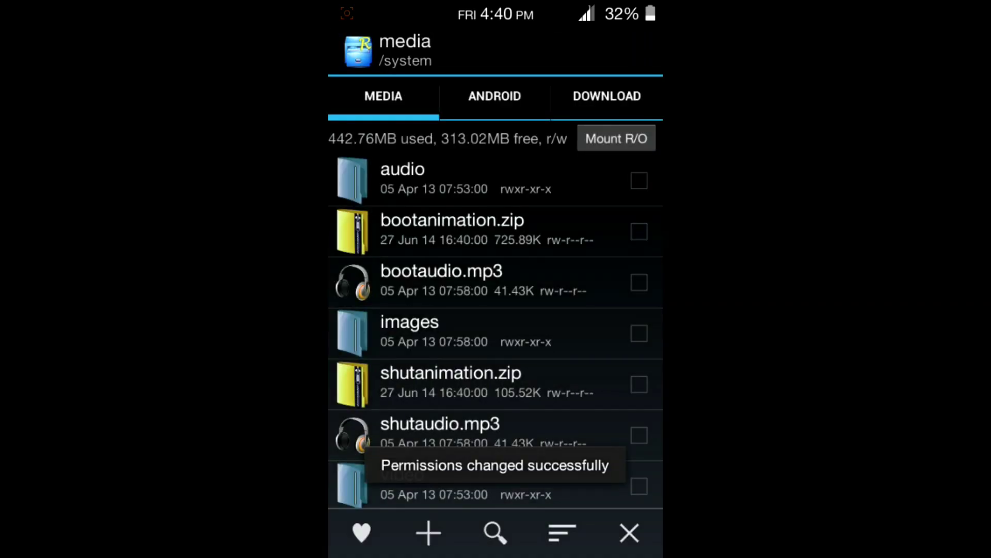
drag(578, 296, 575, 367)
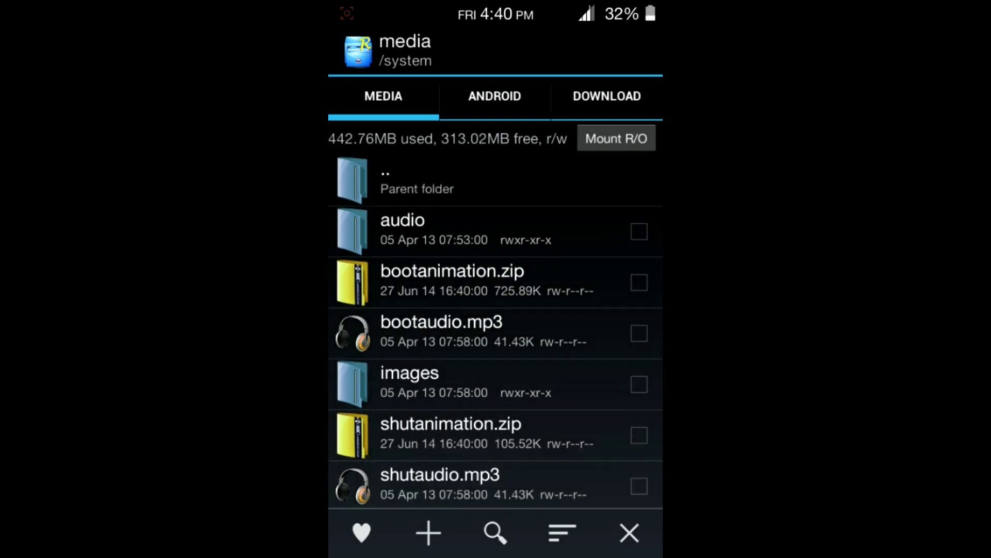